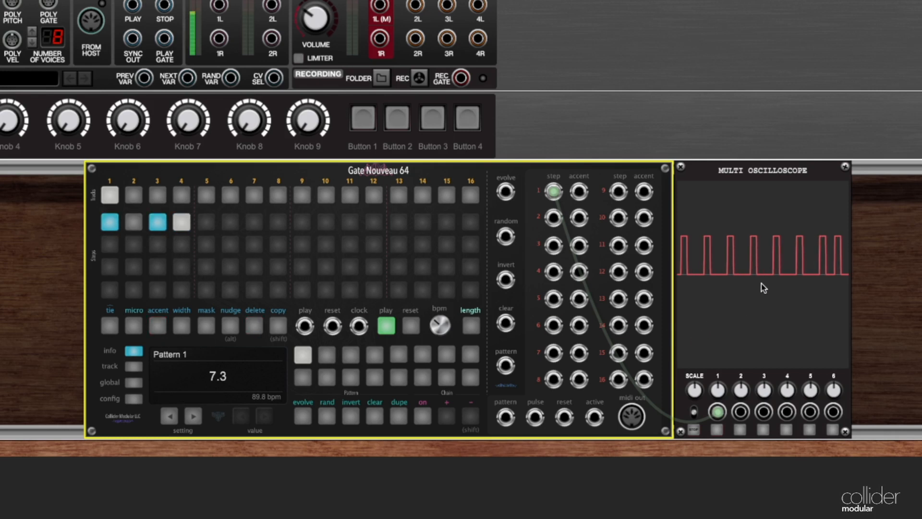
Step: Slow the Gate Nouveau 64 sequencer's tempo to 37.4 bpm
left_click_drag(454, 324, 439, 371)
left_click(159, 228)
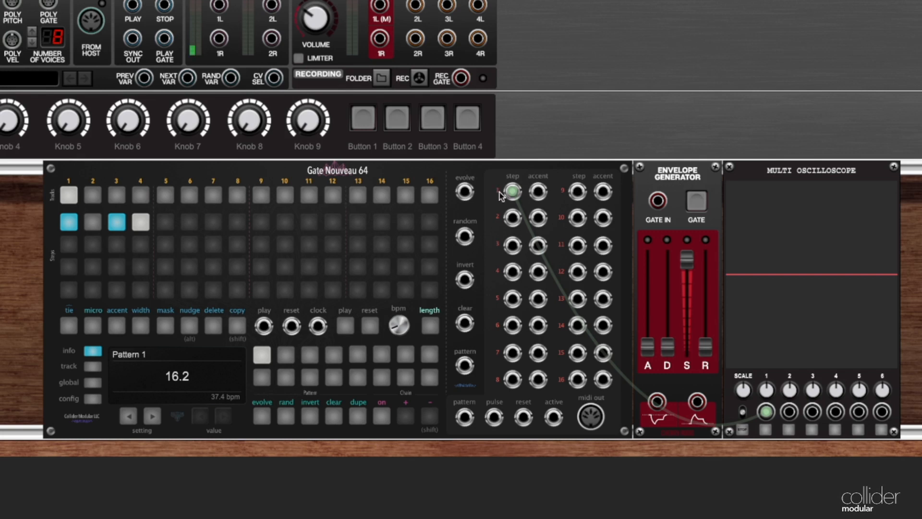
Step: Patch the sequencer's track 1 step output into the envelope generator's gate input and raise attack, decay and release, with sustain at 65.4%
left_click_drag(499, 193, 657, 201)
left_click_drag(649, 349, 668, 305)
left_click_drag(687, 259, 687, 284)
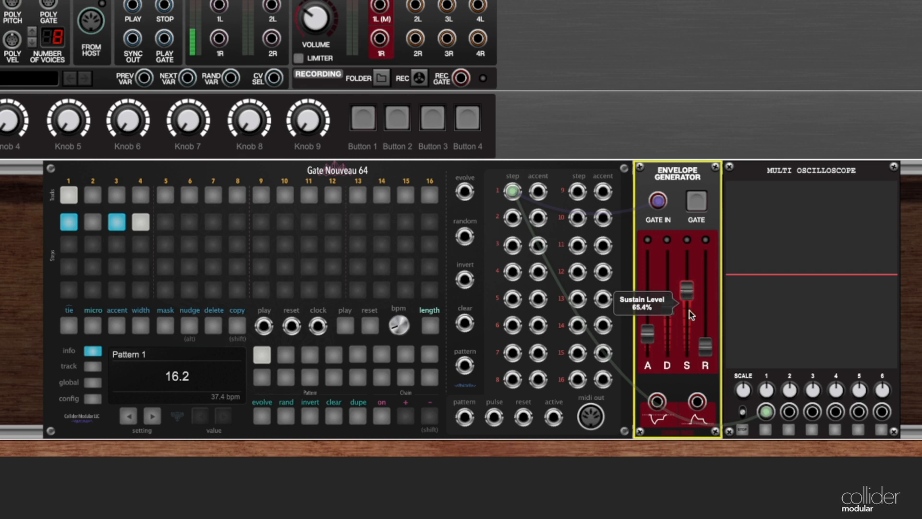
left_click_drag(706, 345, 705, 328)
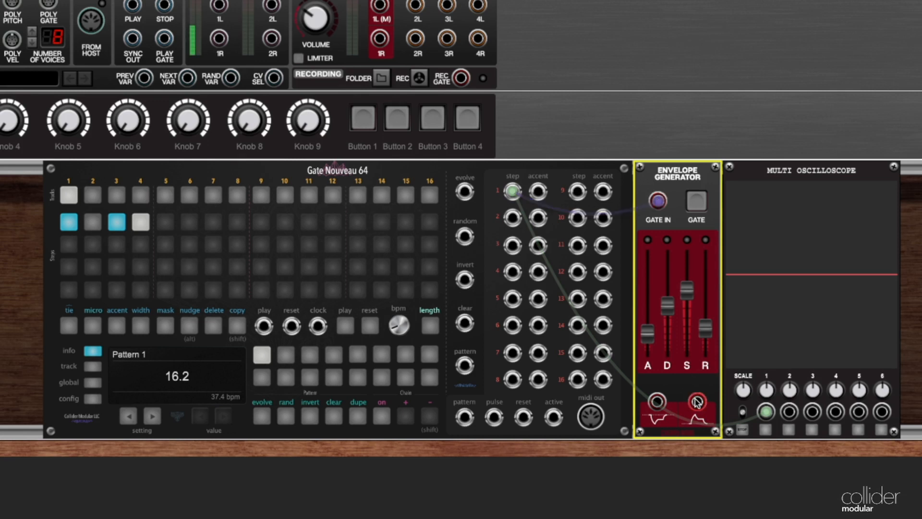
Step: Patch the envelope generator's positive output into channel 2 of the oscilloscope and start the sequencer
mouse_move(697, 402)
left_mouse_down()
mouse_move(753, 361)
mouse_move(790, 413)
left_mouse_up()
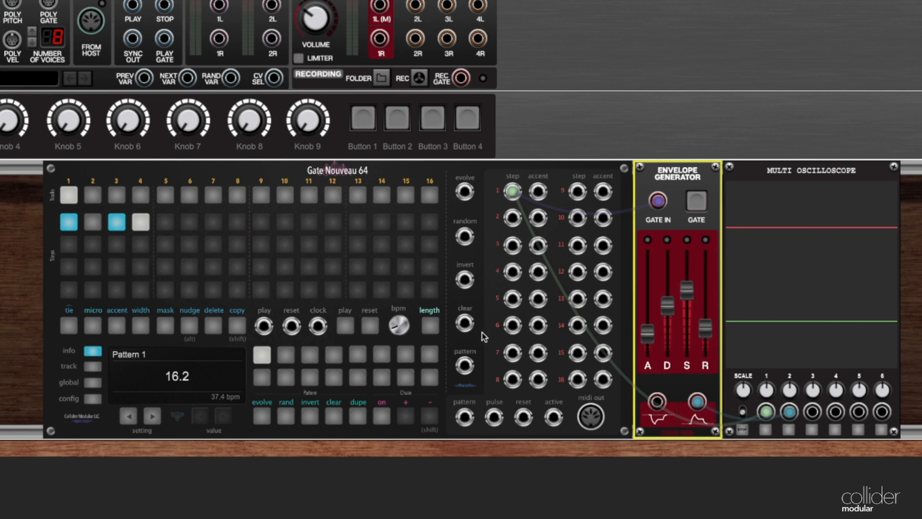
left_click(345, 331)
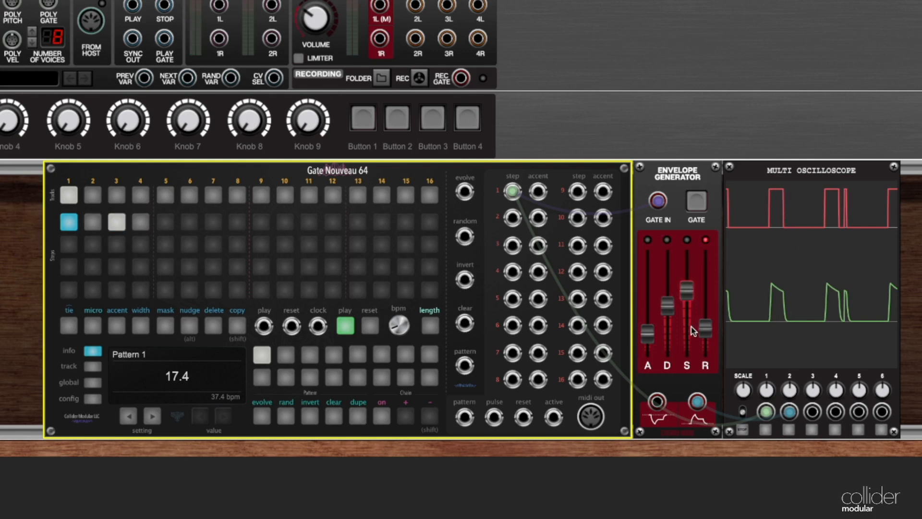
Step: Lengthen the envelope's release, lower its sustain level and shorten its decay while the sequence plays
left_click_drag(705, 329, 705, 299)
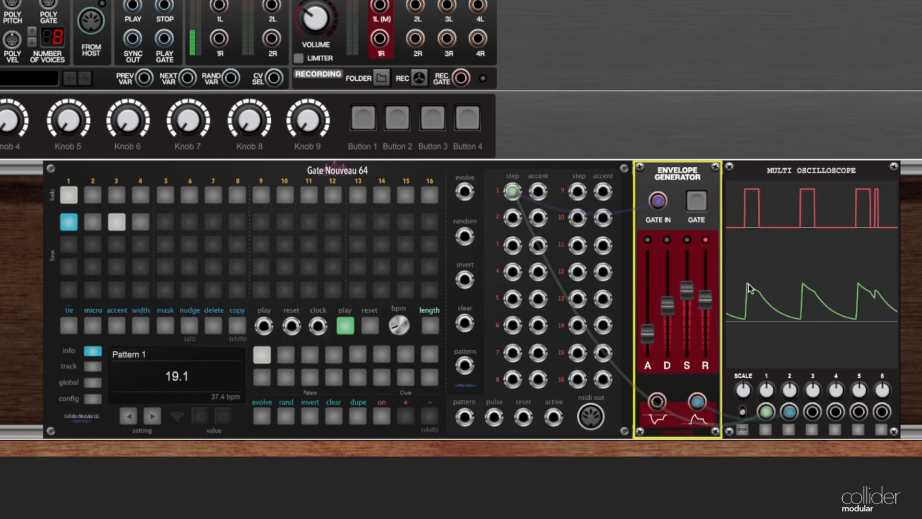
left_click_drag(686, 293, 686, 322)
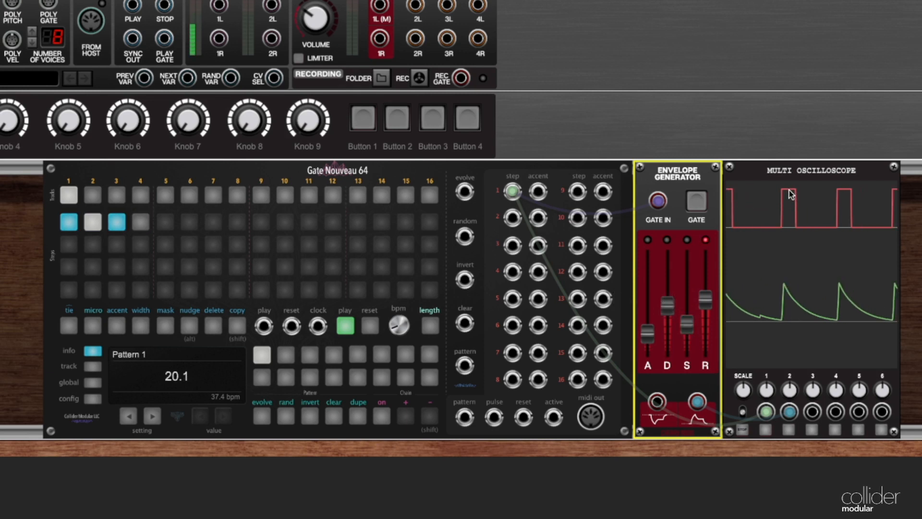
mouse_move(687, 324)
left_mouse_down()
mouse_move(694, 296)
mouse_move(692, 316)
left_mouse_up()
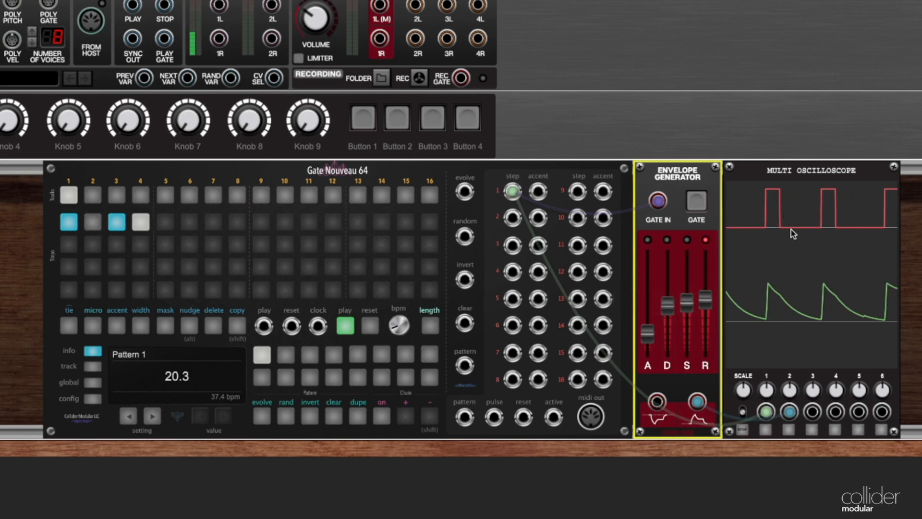
left_click_drag(668, 307, 669, 331)
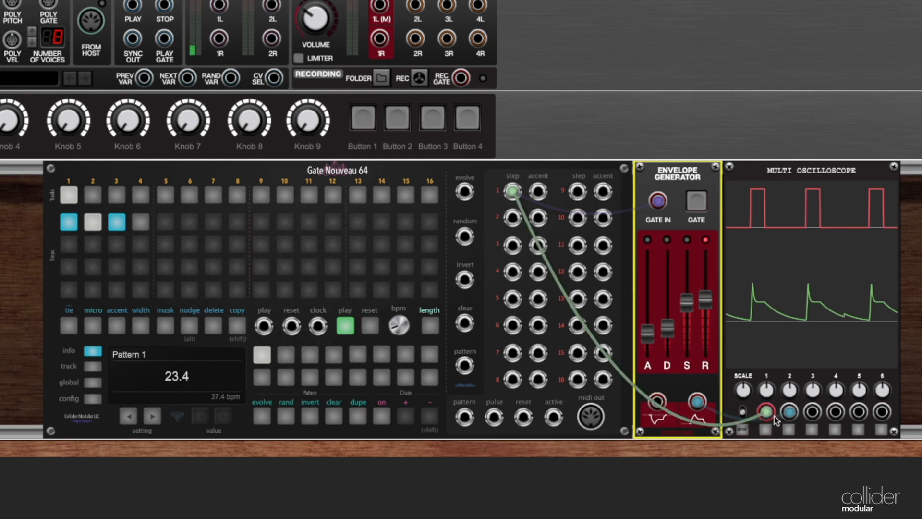
Step: Disconnect the envelope from the oscilloscope and remove the envelope generator module from the rack
left_click_drag(790, 412, 768, 346)
right_click(664, 167)
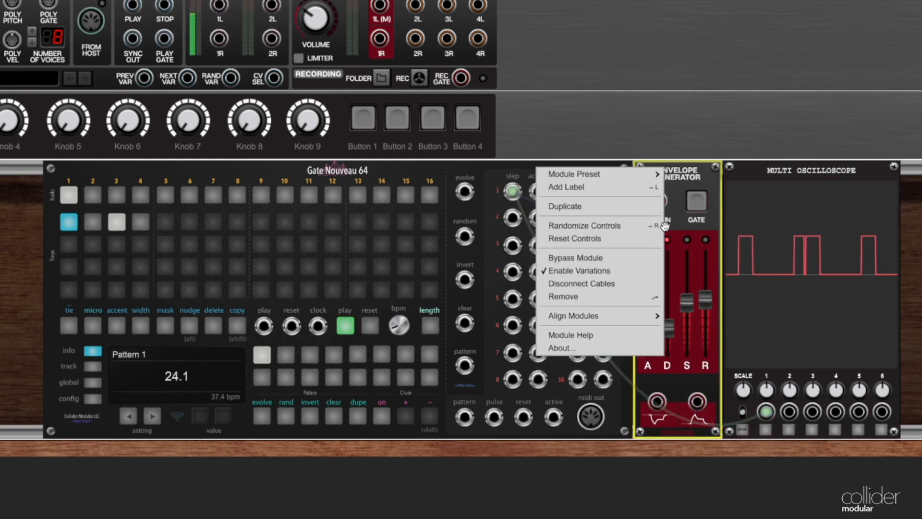
left_click(603, 297)
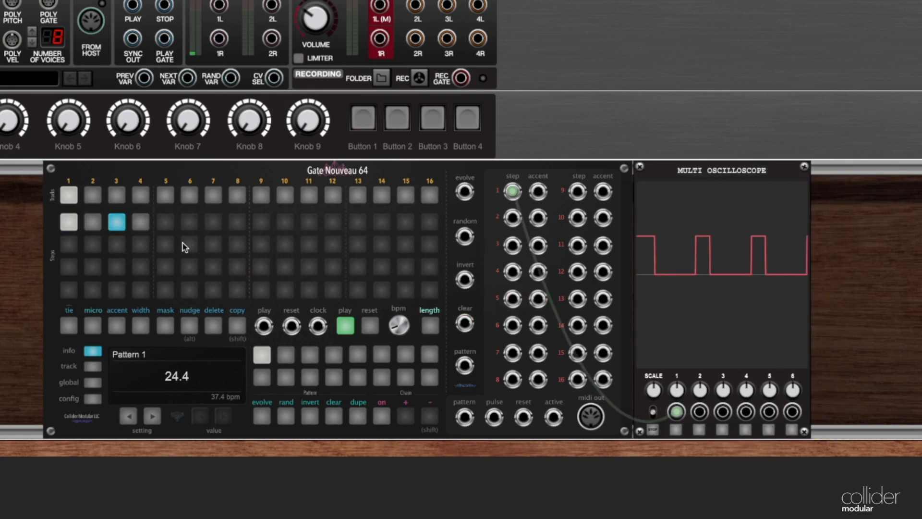
Step: Widen the gates on steps 1 and 3 to the full step length, clear both steps and stop playback
left_click(67, 229)
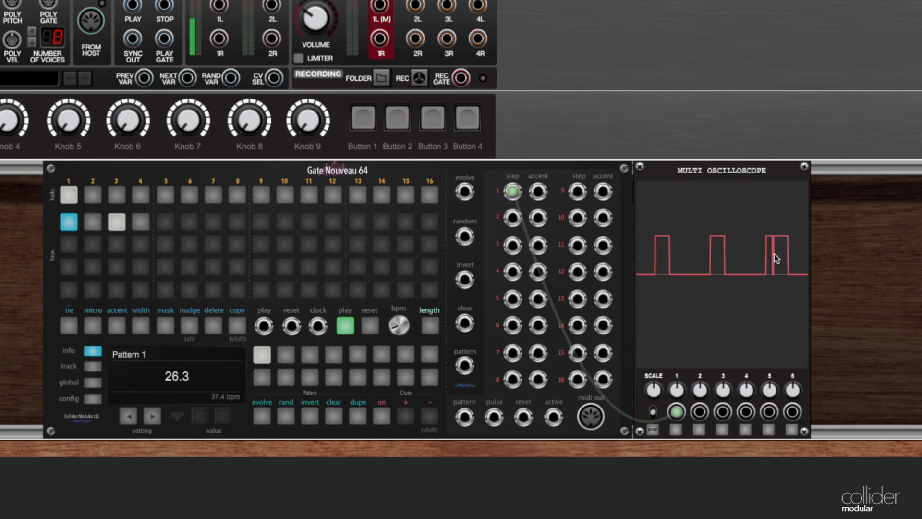
left_click(159, 282)
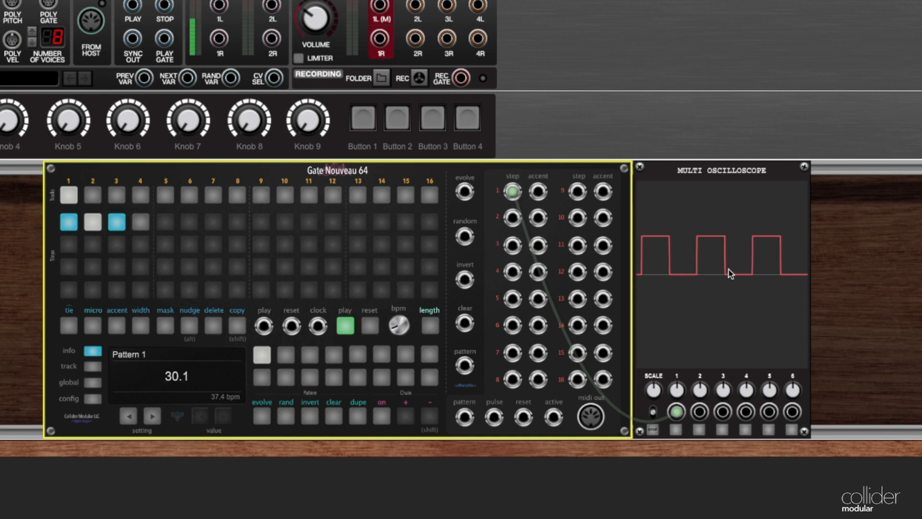
left_click(345, 332)
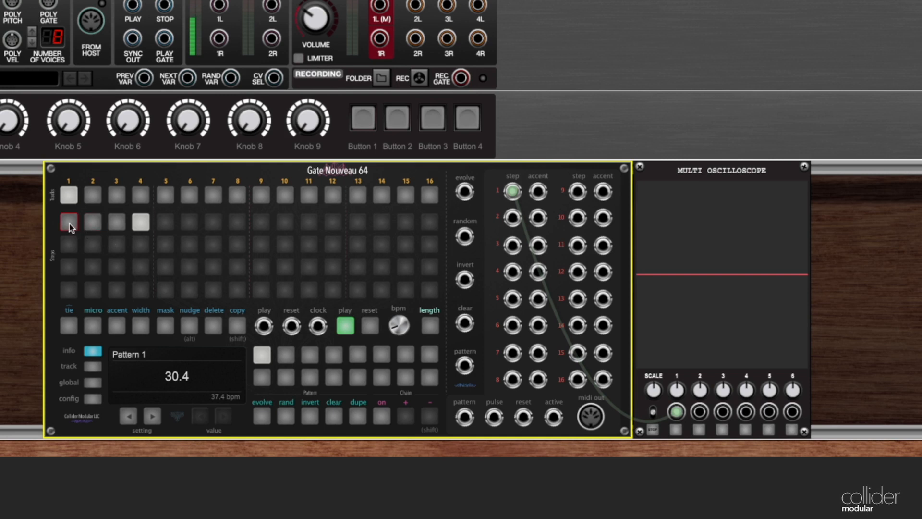
left_click(350, 328)
Step: Try several gate widths for step 1 in the width editor and settle on 75%
left_click(141, 326)
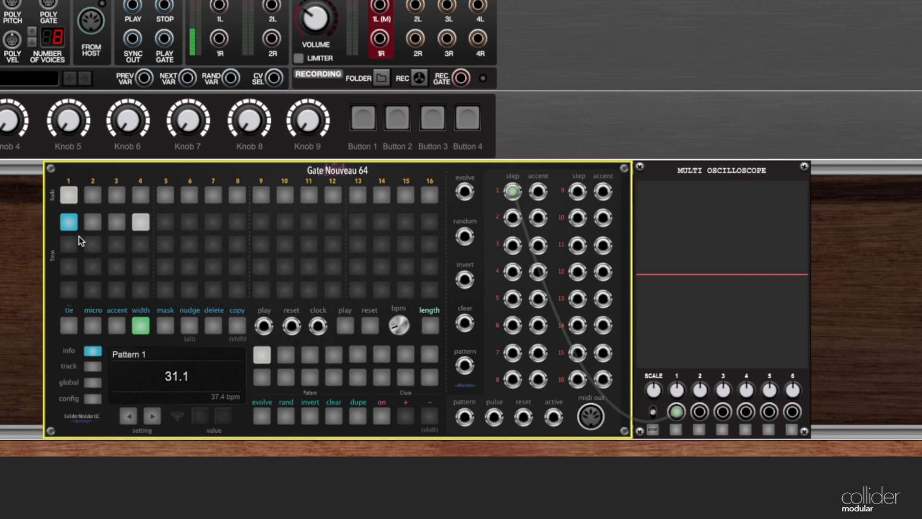
left_click(70, 223)
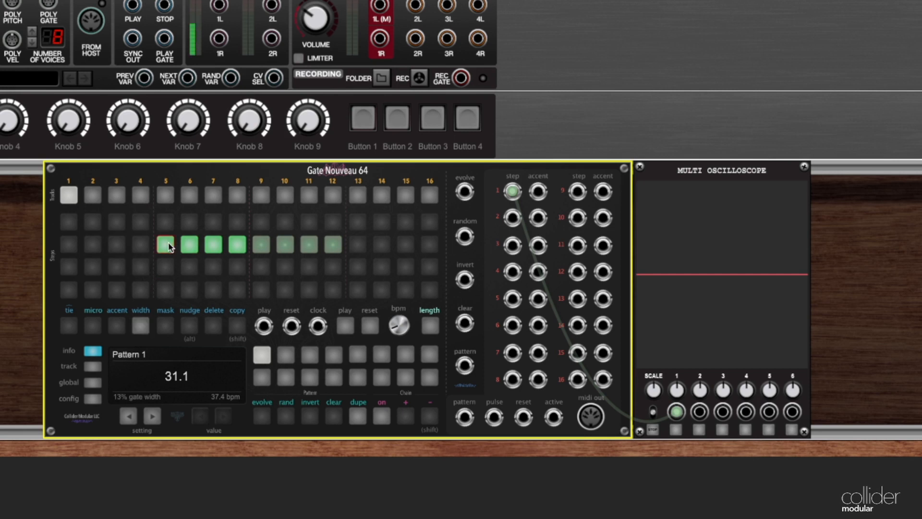
left_click(218, 246)
left_click(280, 247)
left_click(238, 246)
mouse_move(237, 247)
left_click(238, 247)
left_click(284, 246)
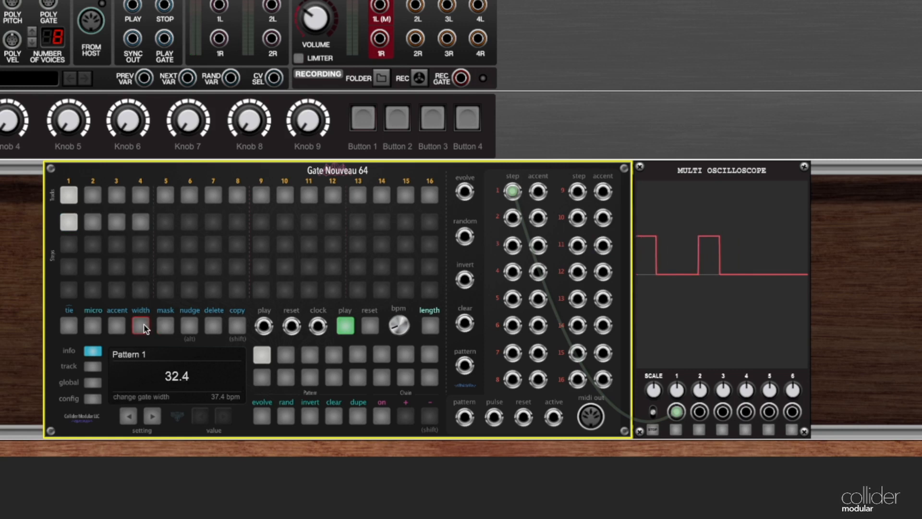
Step: Enable step 3 on track 1 and set its gate width to 100%
left_click(116, 223)
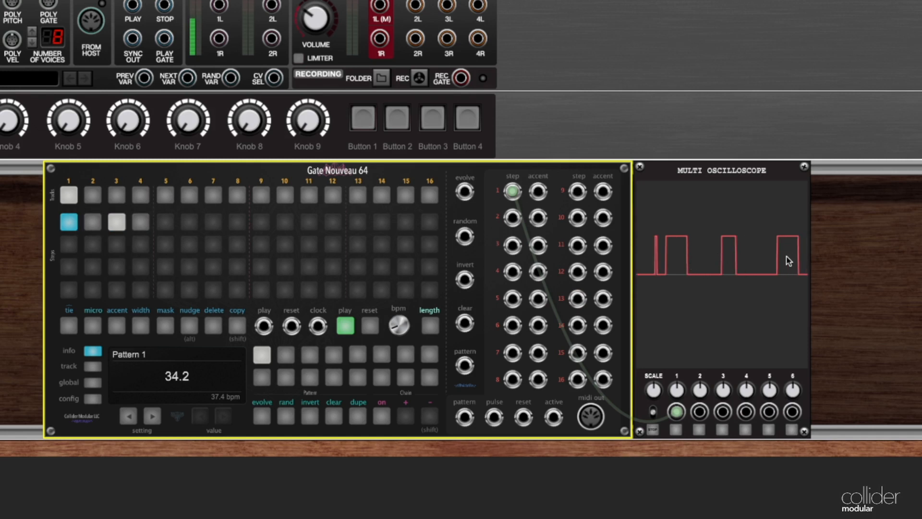
left_click(140, 325)
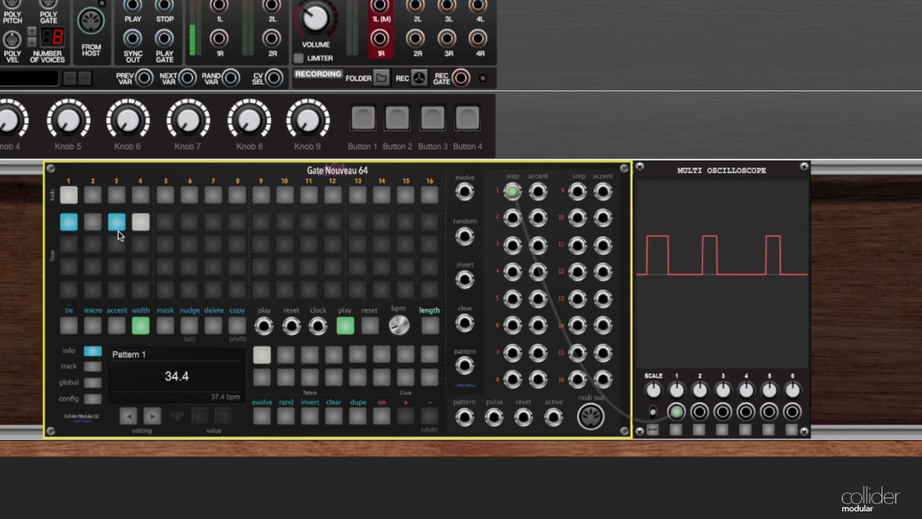
left_click(119, 231)
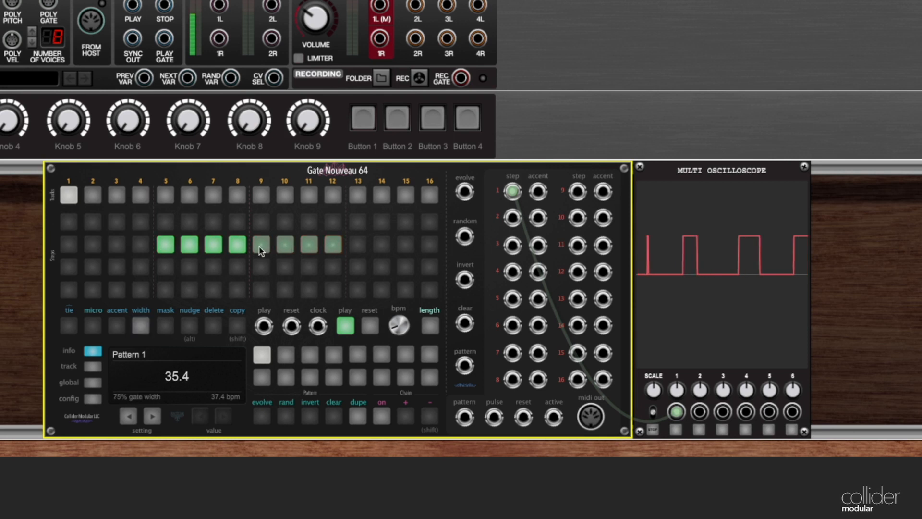
left_click(335, 247)
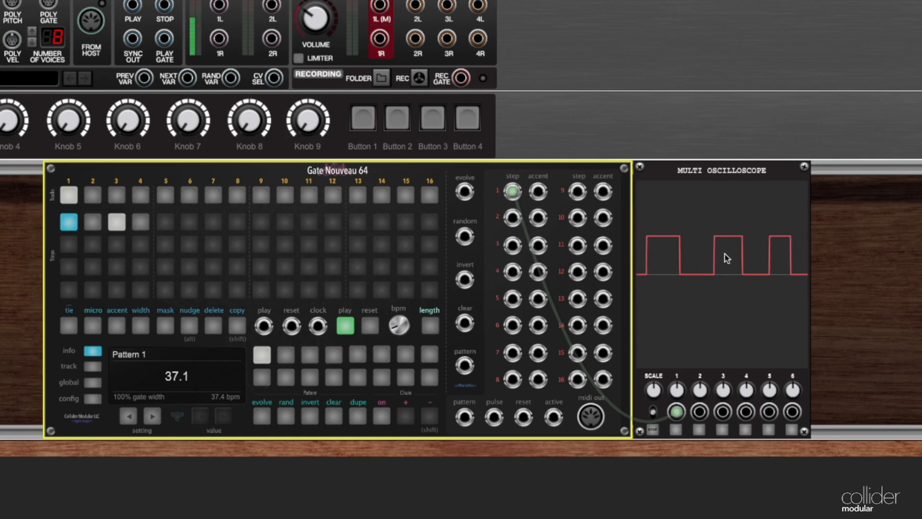
Step: Set the gate width of step 1 to 100%
left_click(140, 328)
left_click(69, 226)
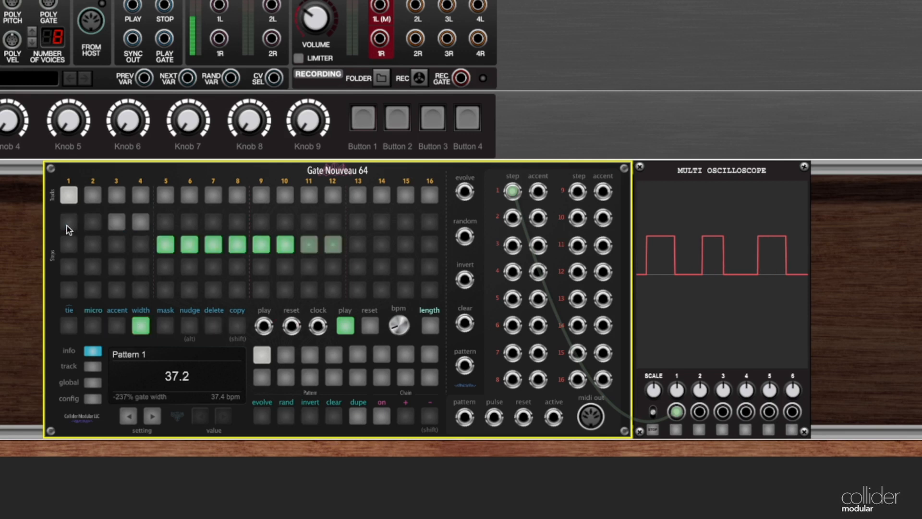
left_click(335, 248)
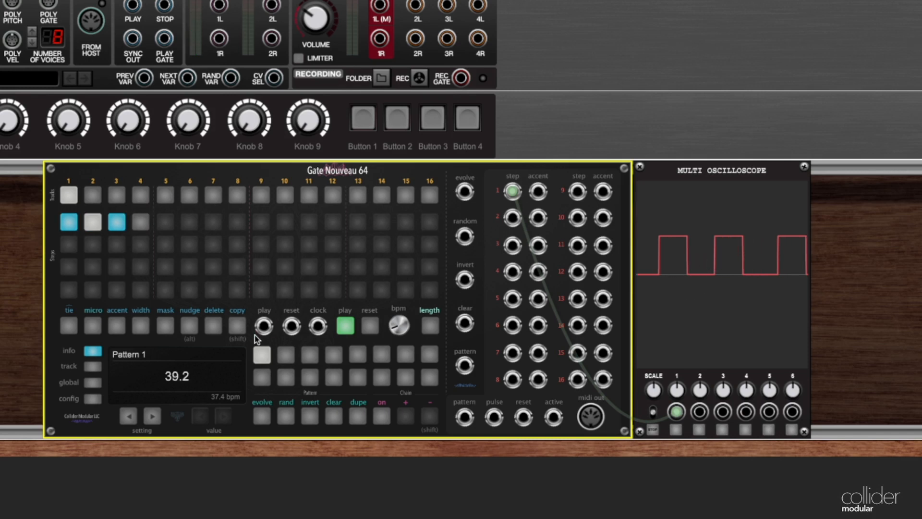
Step: Reduce the gate width of step 1 to 25%
left_click(144, 326)
left_click(67, 231)
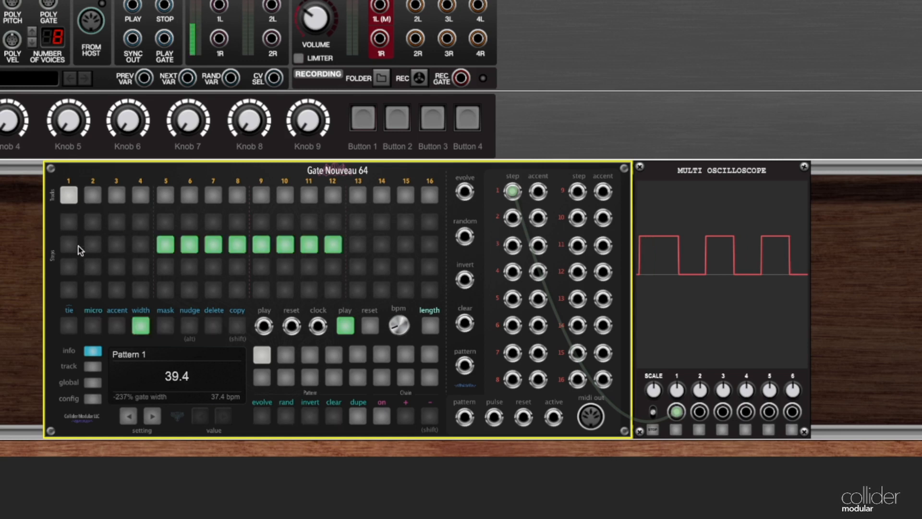
left_click(190, 246)
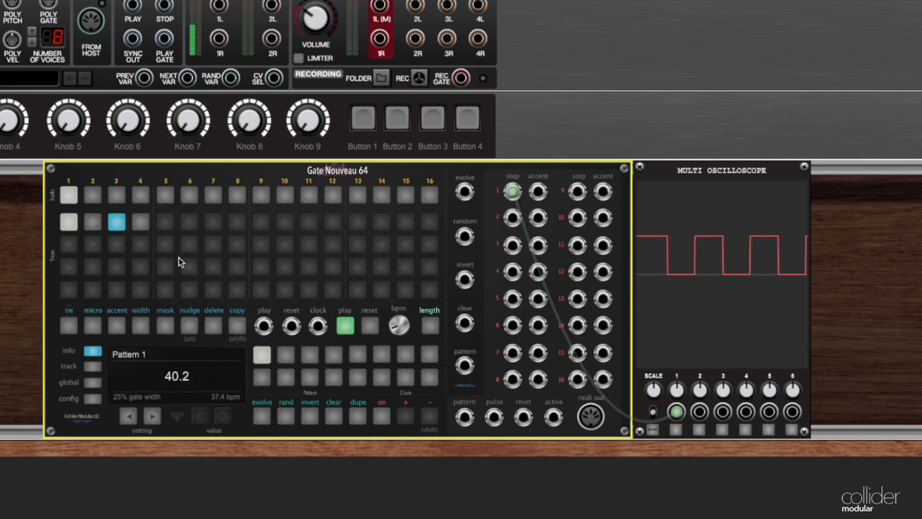
Step: Reduce the gate width of step 3 to 38%
left_click(140, 327)
left_click(118, 223)
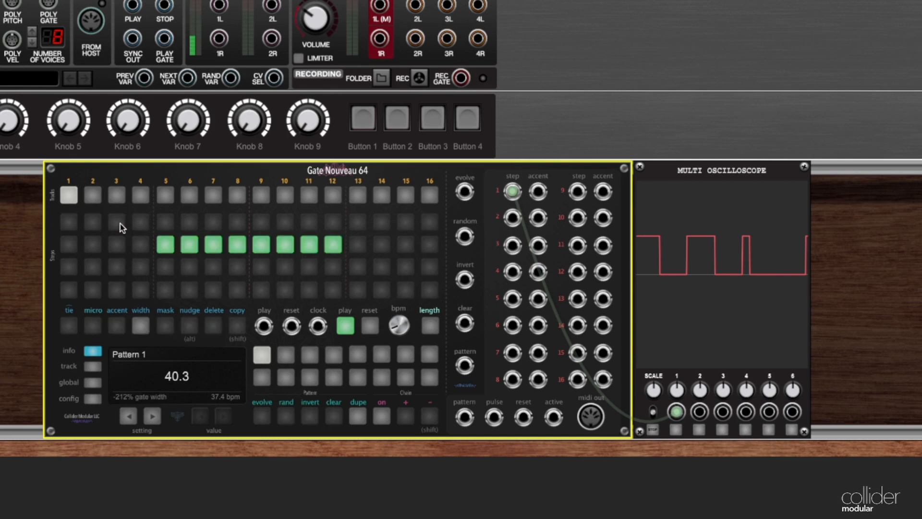
left_click(214, 246)
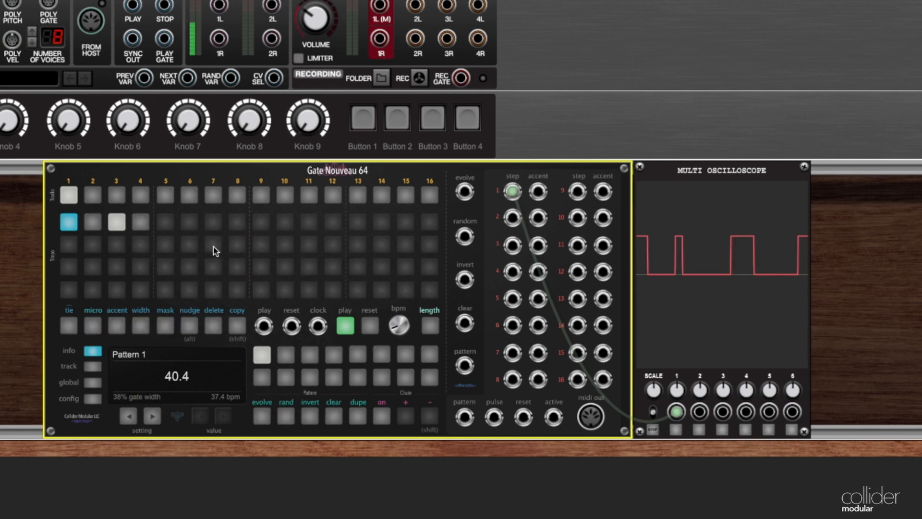